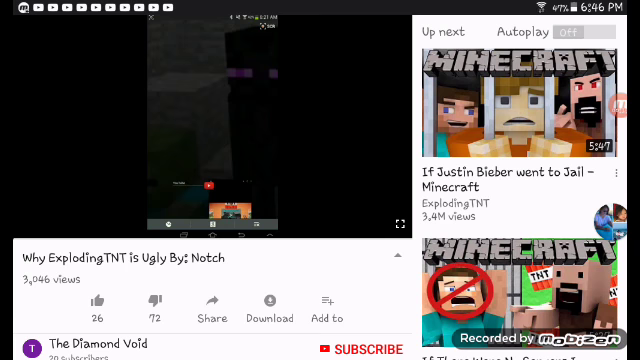
- Watch the ExplodingTNT Minecraft video, then return to the tablet's home screen
{"action": "left_click", "coordinate": [213, 127]}
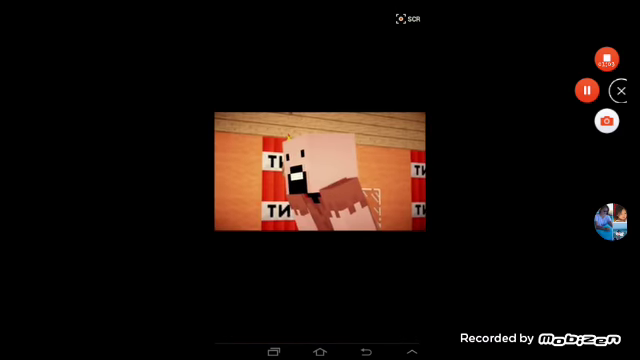
{"action": "key", "text": "Home"}
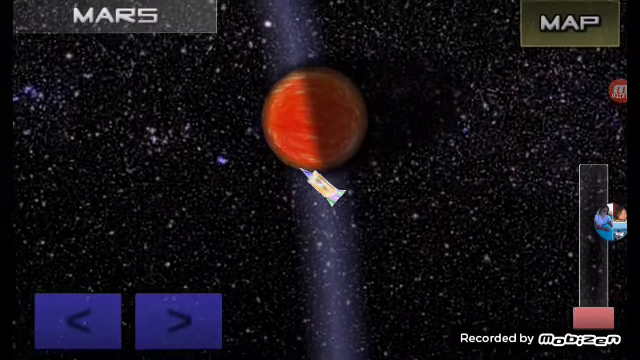
- Fire the rocket's engine to fly away from Mars and raise the tablet volume
{"action": "left_click", "coordinate": [178, 320]}
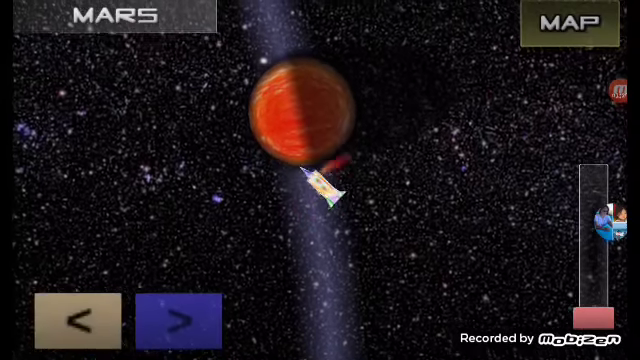
{"action": "key", "text": "XF86AudioRaiseVolume"}
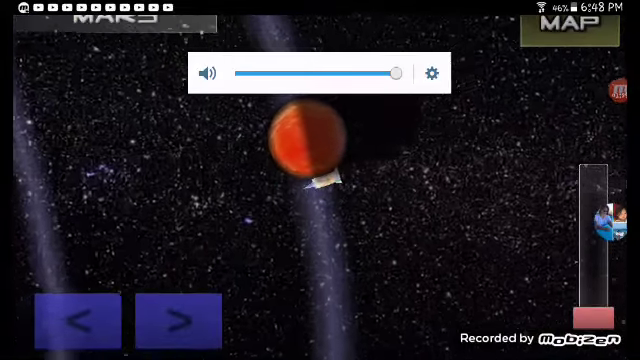